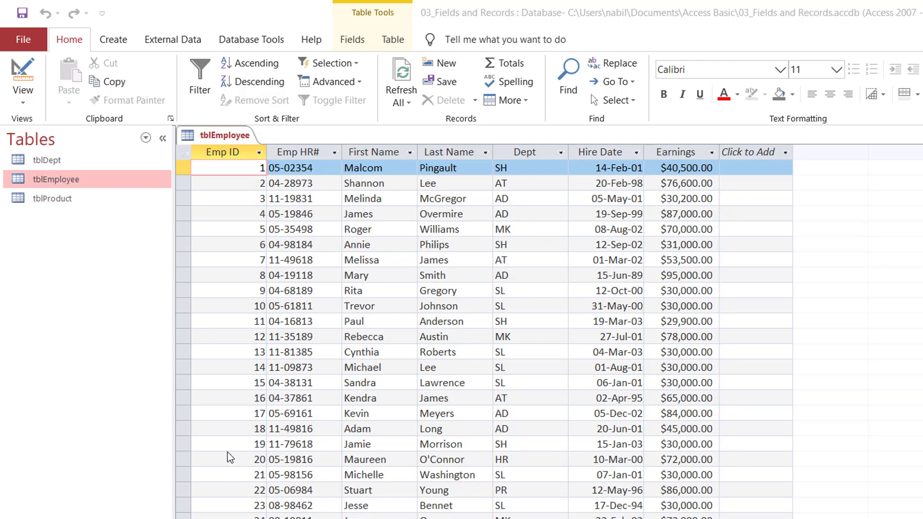
# - Sort the records A to Z by First Name, then clear that sort
pyautogui.click(373, 168)
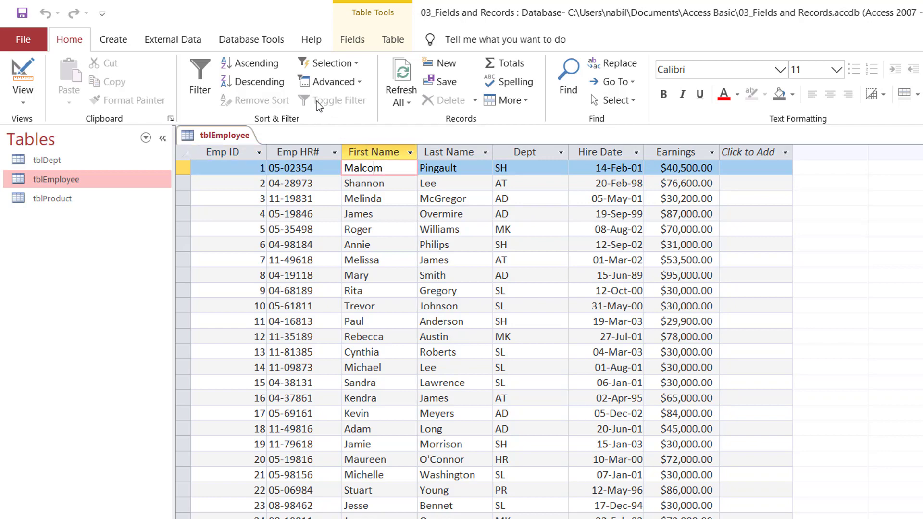
pyautogui.click(245, 70)
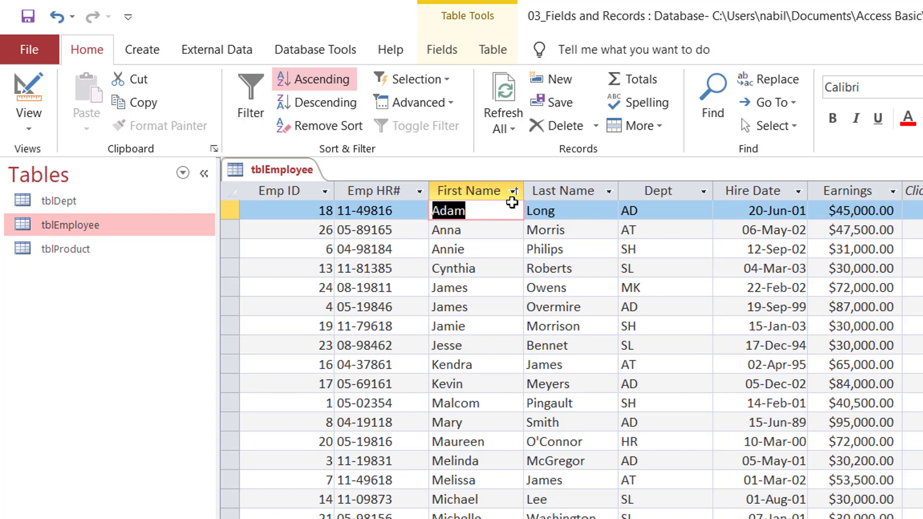
pyautogui.click(315, 130)
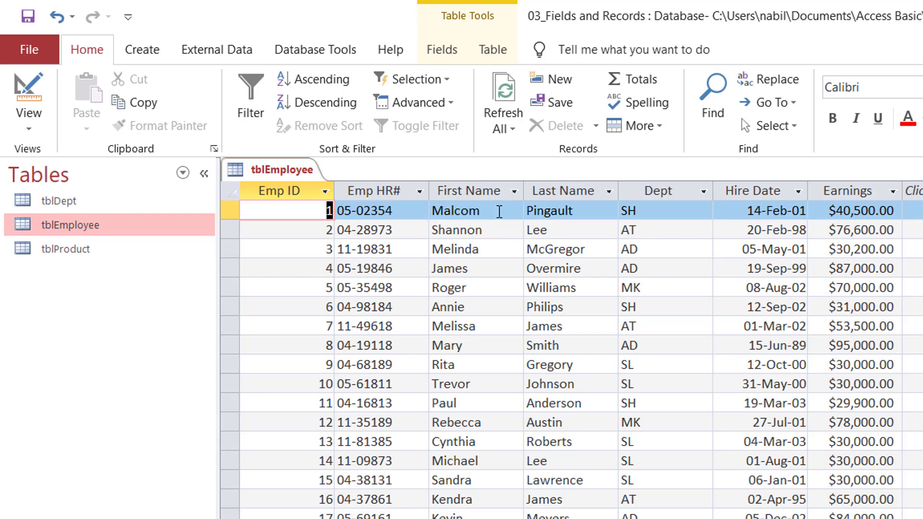
# - Sort the records ascending by the First Name and Last Name columns together
pyautogui.moveTo(472, 190); pyautogui.dragTo(542, 188)
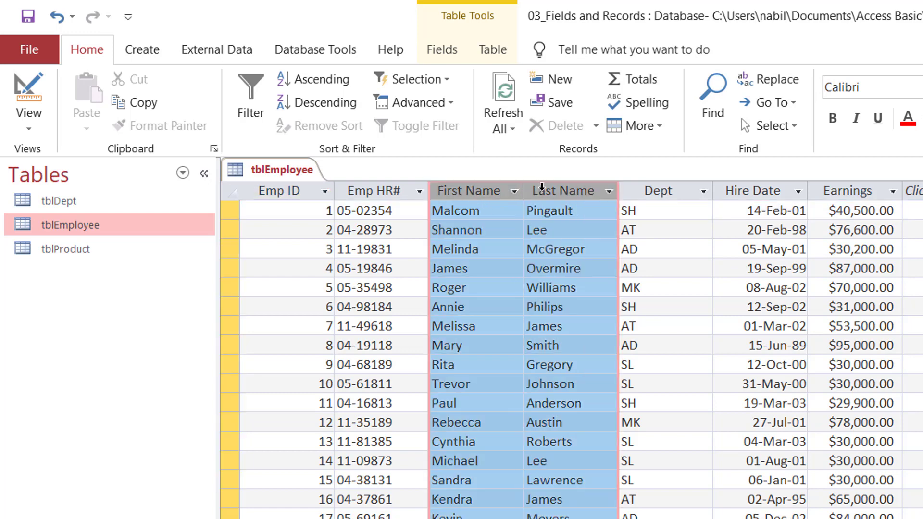
pyautogui.click(312, 80)
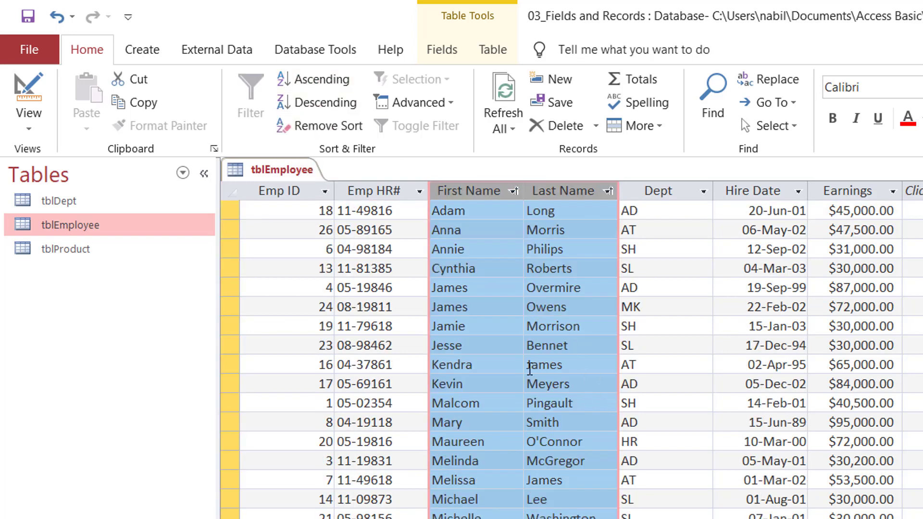
pyautogui.click(474, 210)
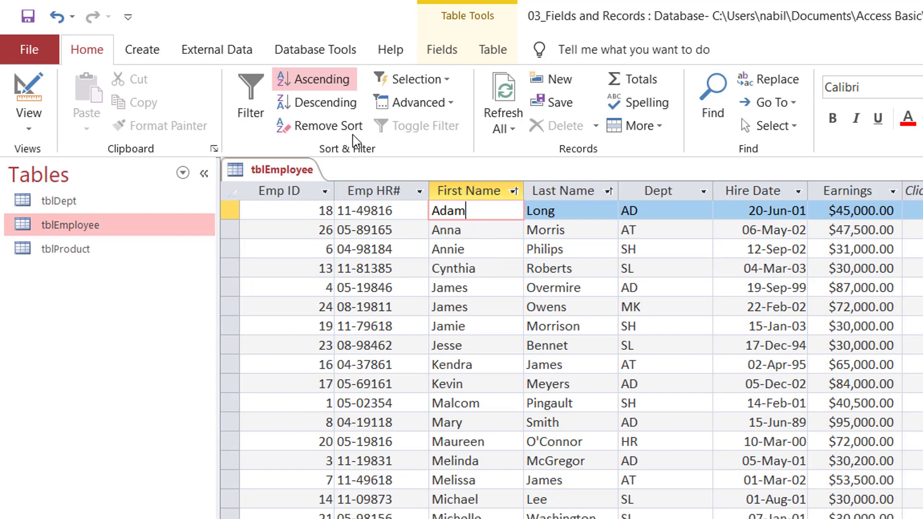
# - Clear the existing sort, then sort ascending by First Name and then by Last Name
pyautogui.click(343, 127)
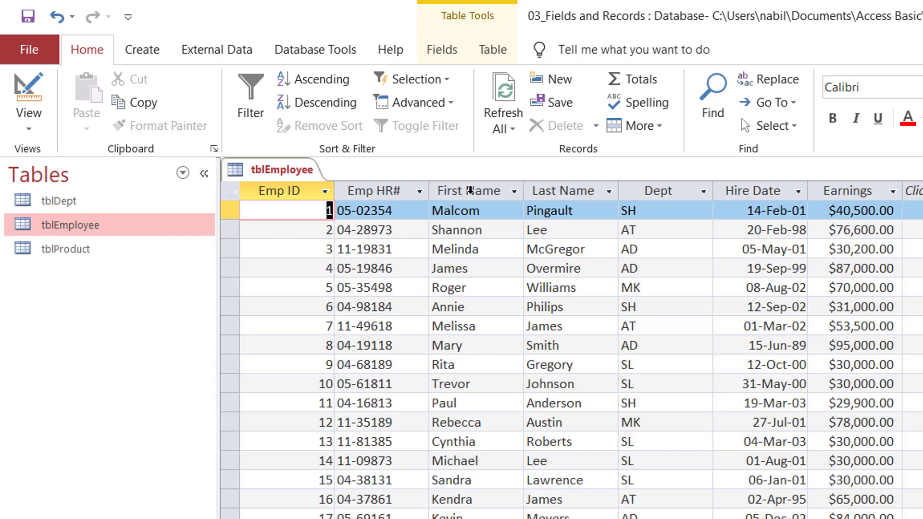
pyautogui.click(470, 189)
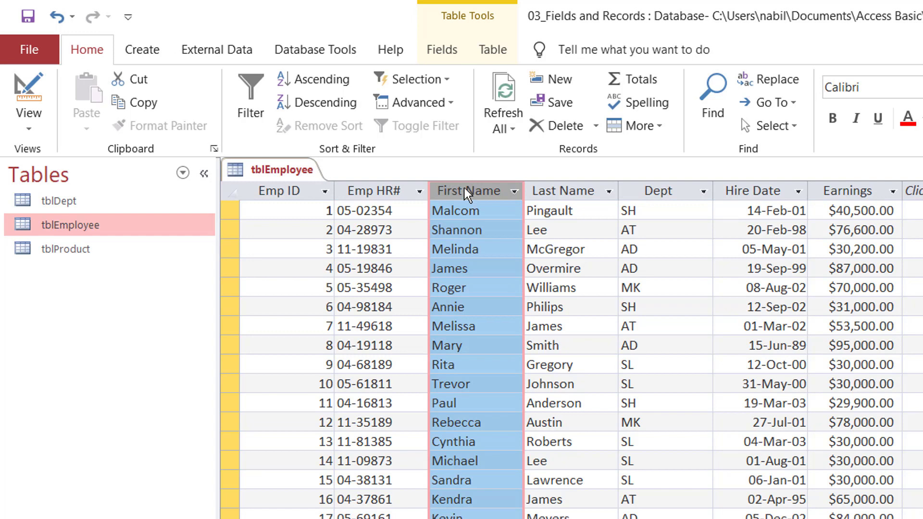
pyautogui.click(328, 81)
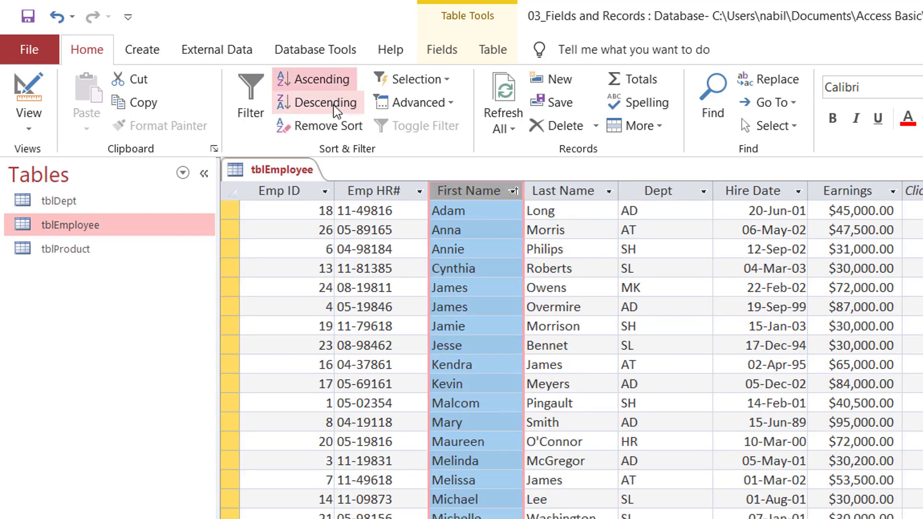
pyautogui.click(570, 192)
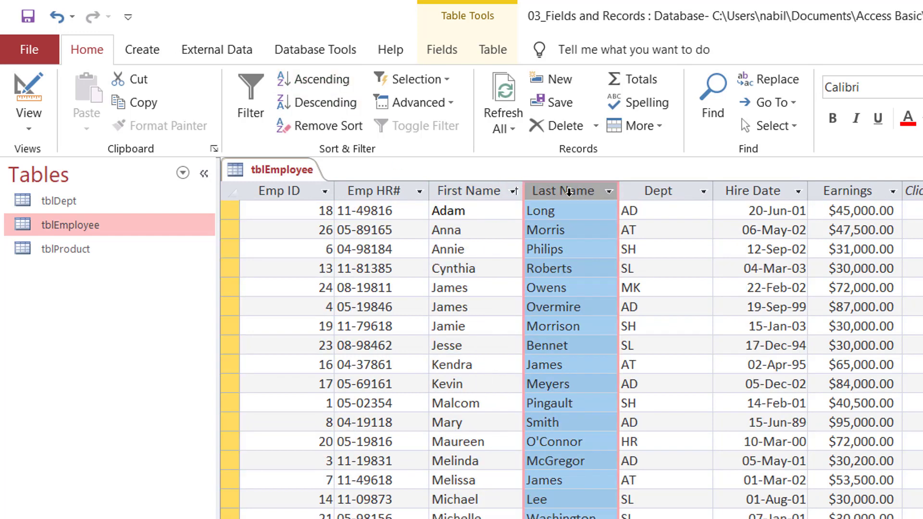
pyautogui.click(344, 83)
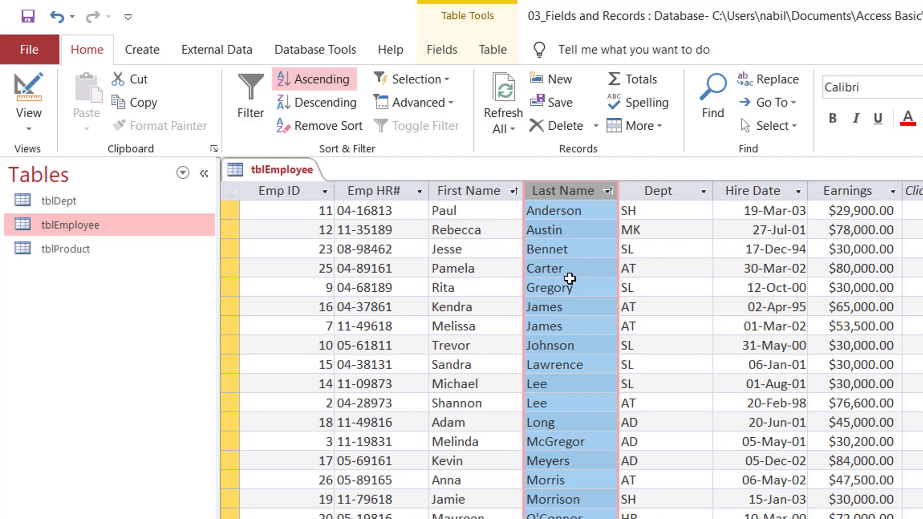
# - Remove the sort to restore Emp ID order and clear the column selections
pyautogui.click(318, 126)
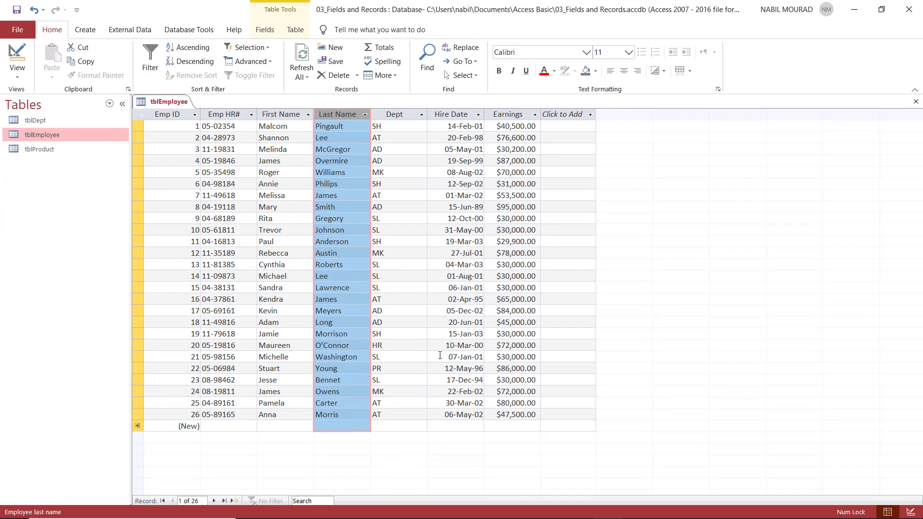
pyautogui.click(396, 184)
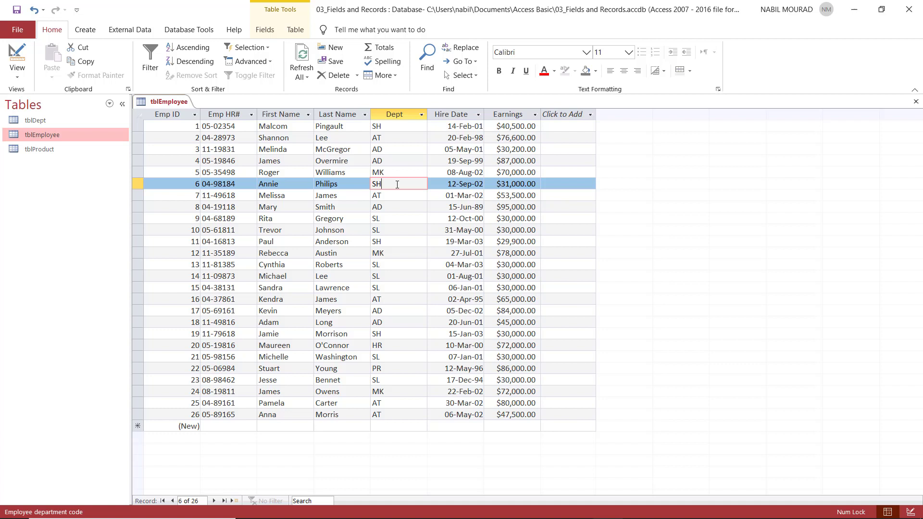
pyautogui.click(165, 115)
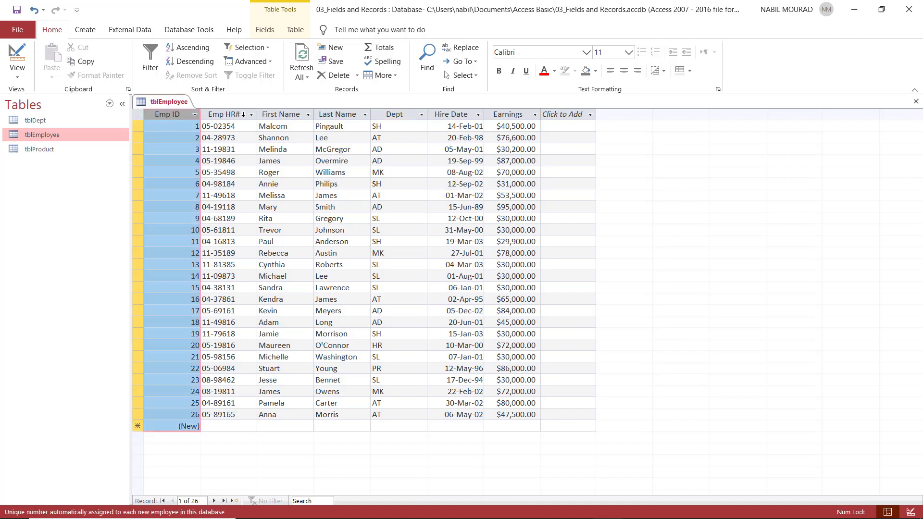
pyautogui.click(274, 127)
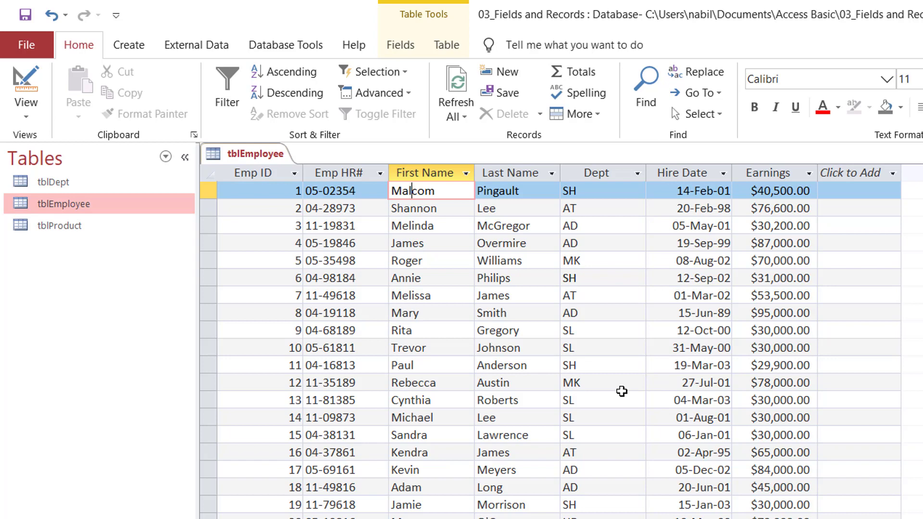
pyautogui.click(582, 227)
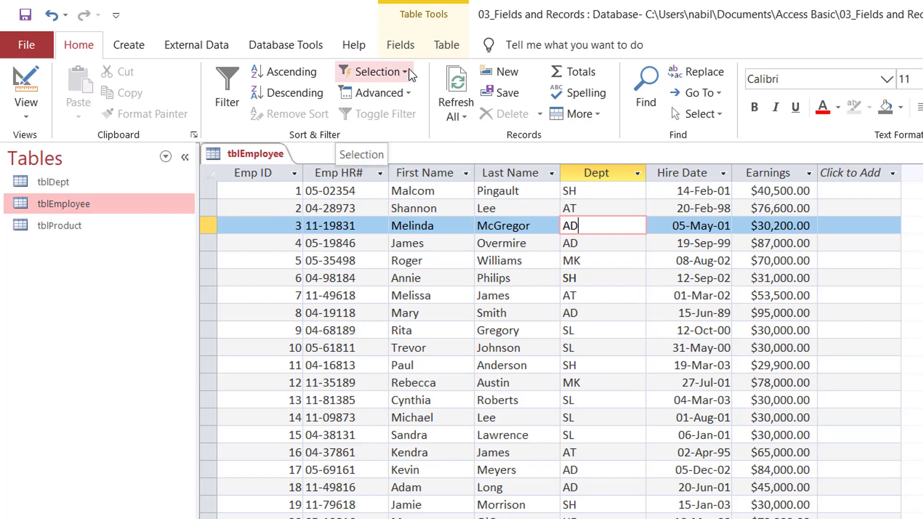
pyautogui.click(406, 73)
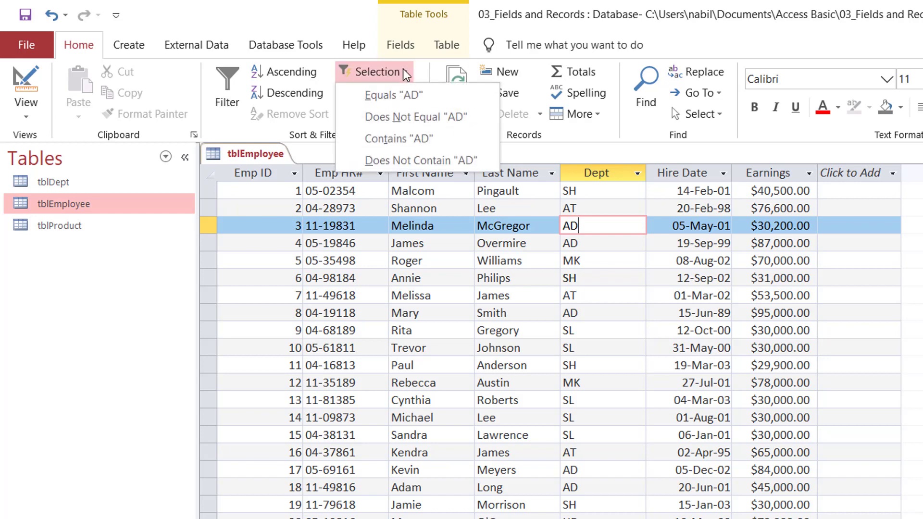
pyautogui.click(394, 95)
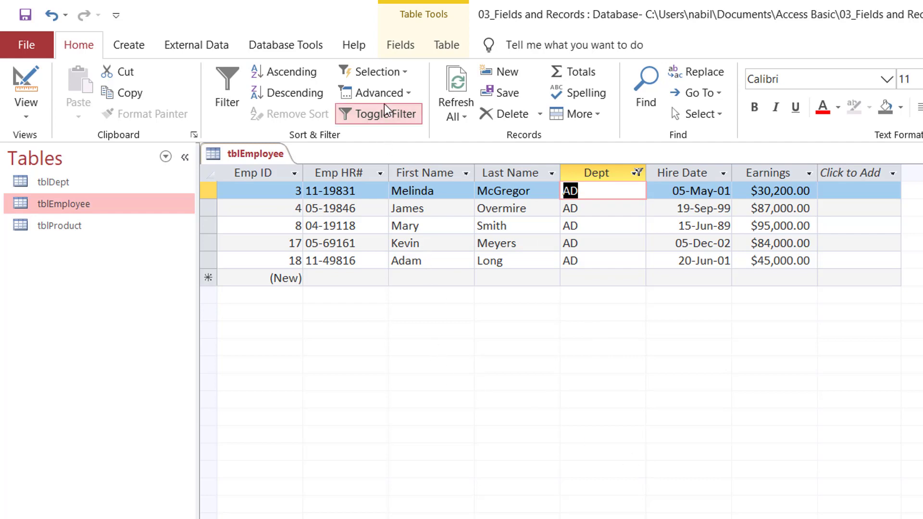
pyautogui.click(380, 122)
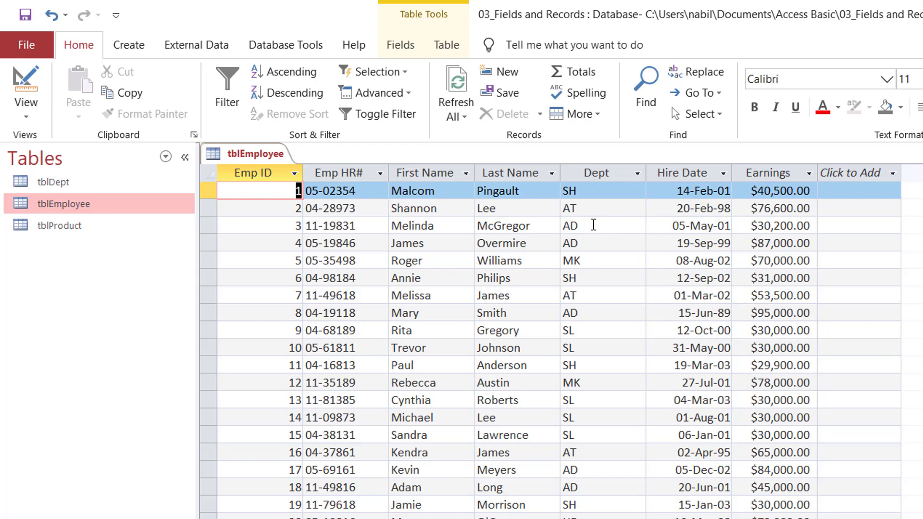
pyautogui.click(594, 226)
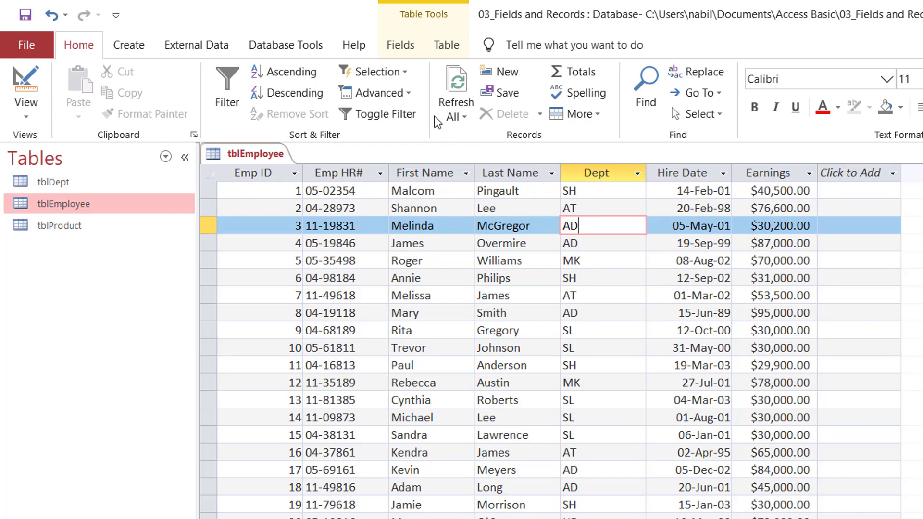
pyautogui.click(401, 72)
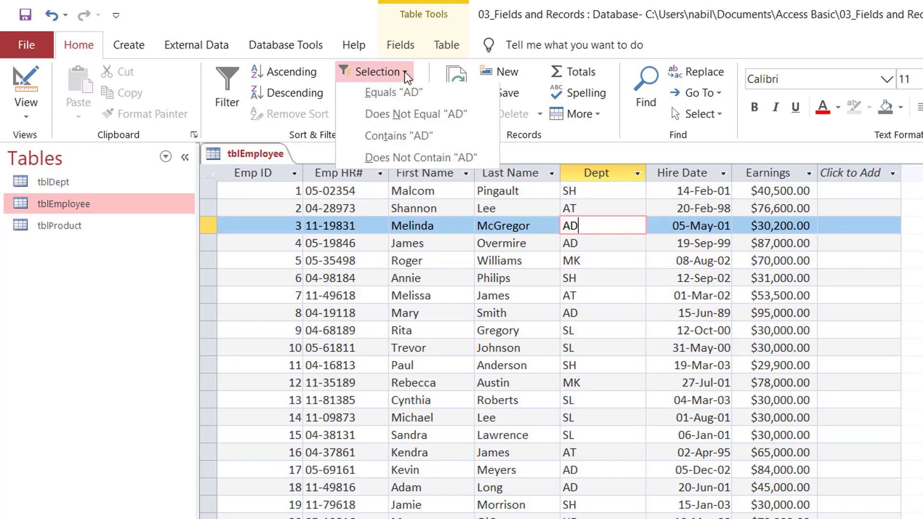
pyautogui.click(404, 118)
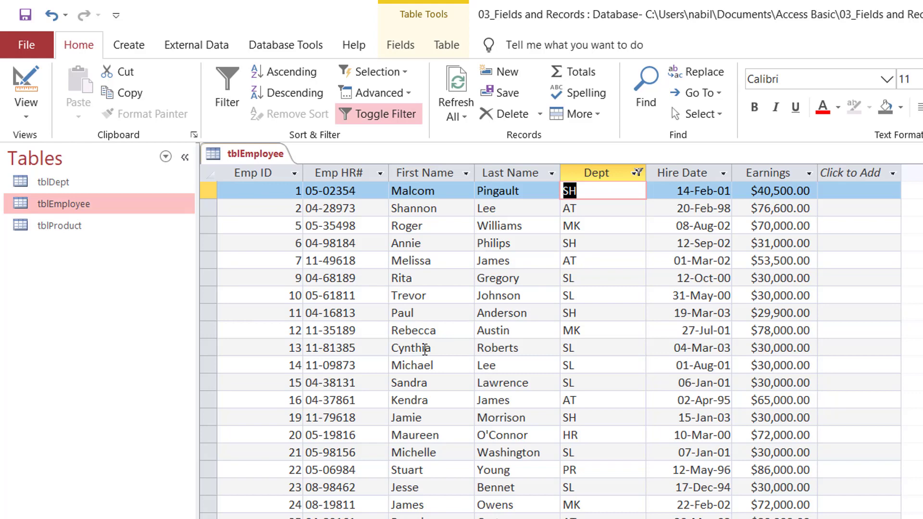
pyautogui.click(383, 114)
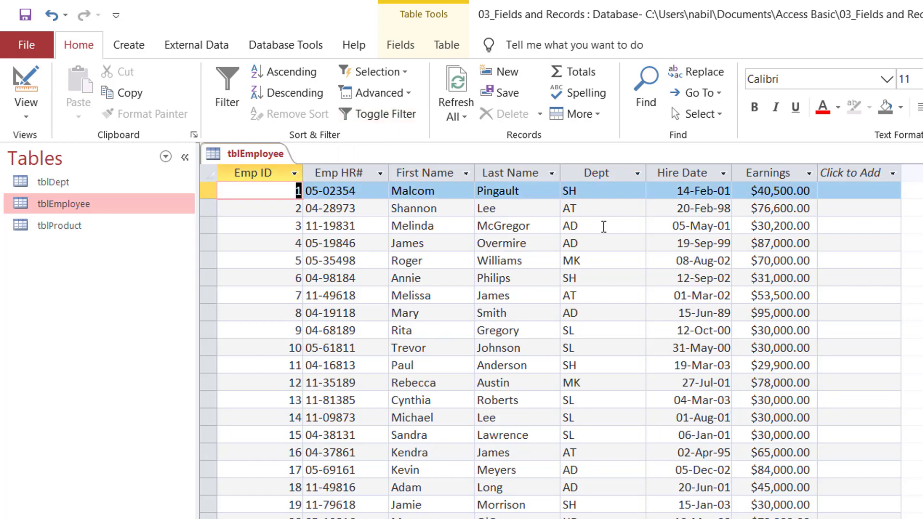
pyautogui.click(600, 225)
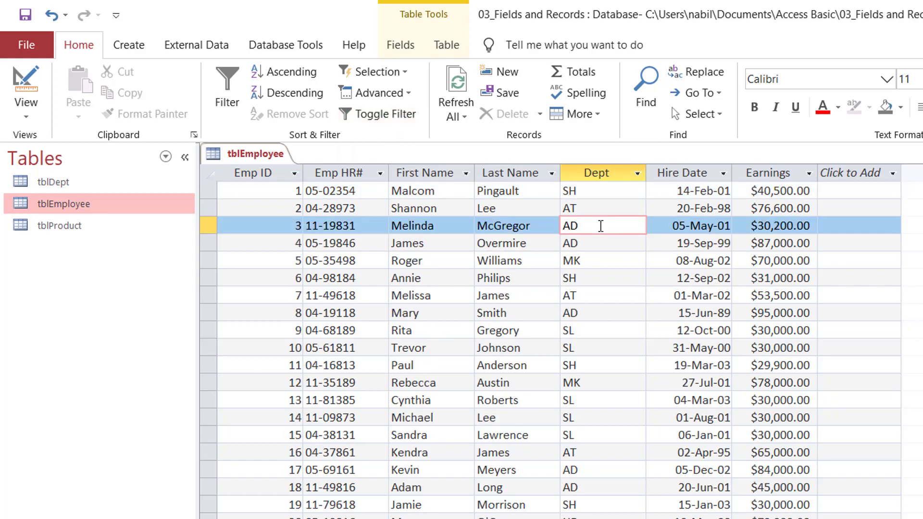
pyautogui.rightClick(600, 226)
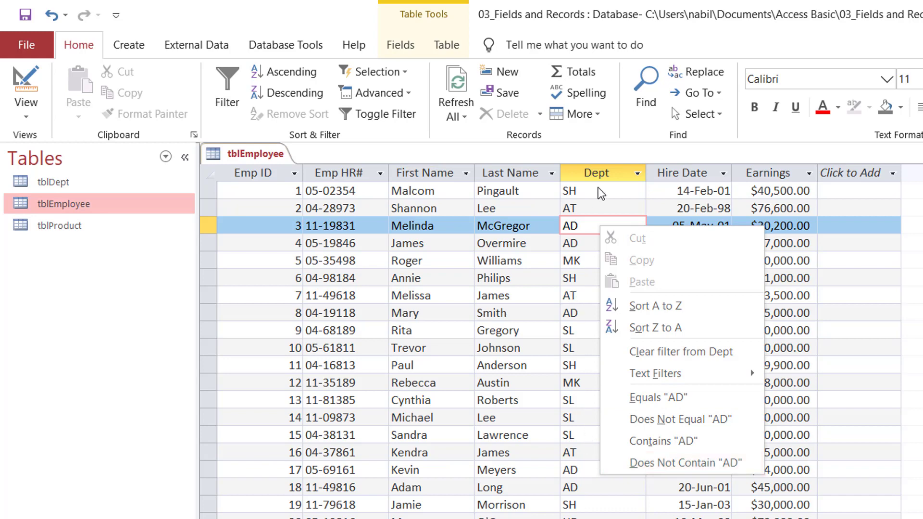
pyautogui.press('Escape')
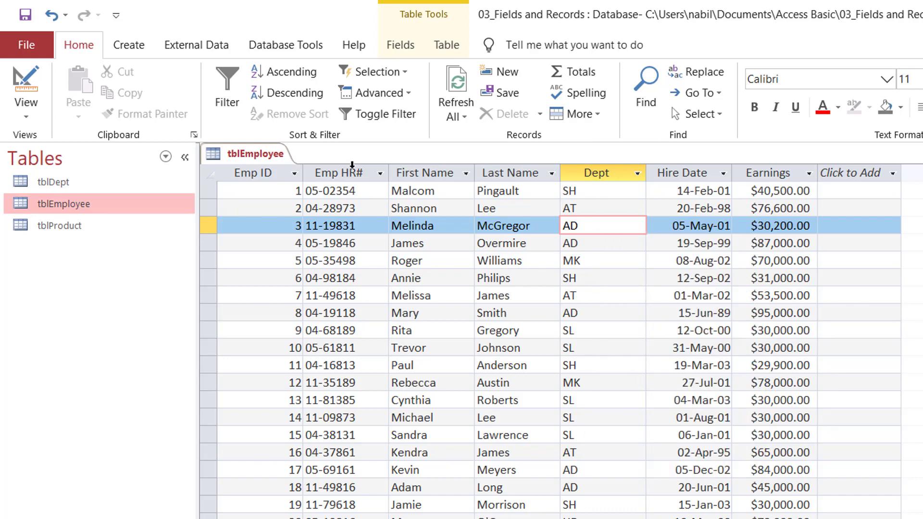
# - Open Advanced > Filter By Form and delete the leftover Dept criterion
pyautogui.click(408, 98)
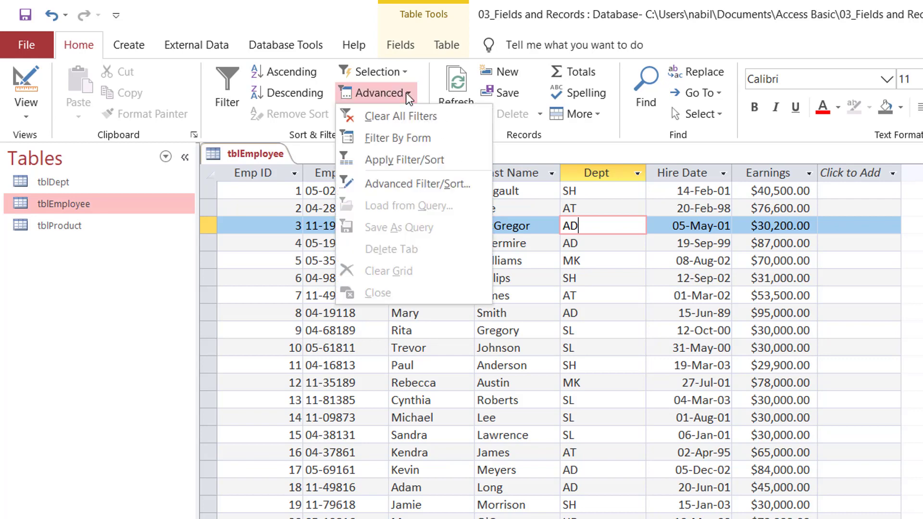
pyautogui.click(403, 139)
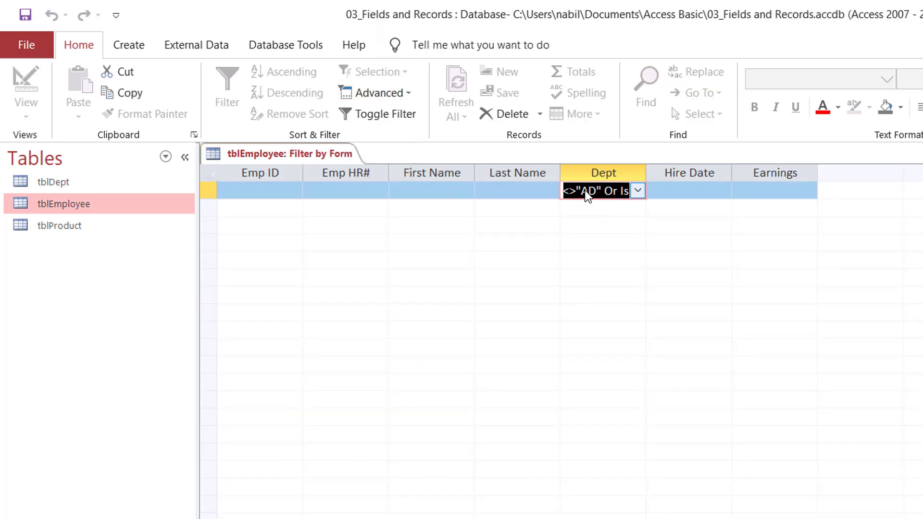
pyautogui.press('Delete')
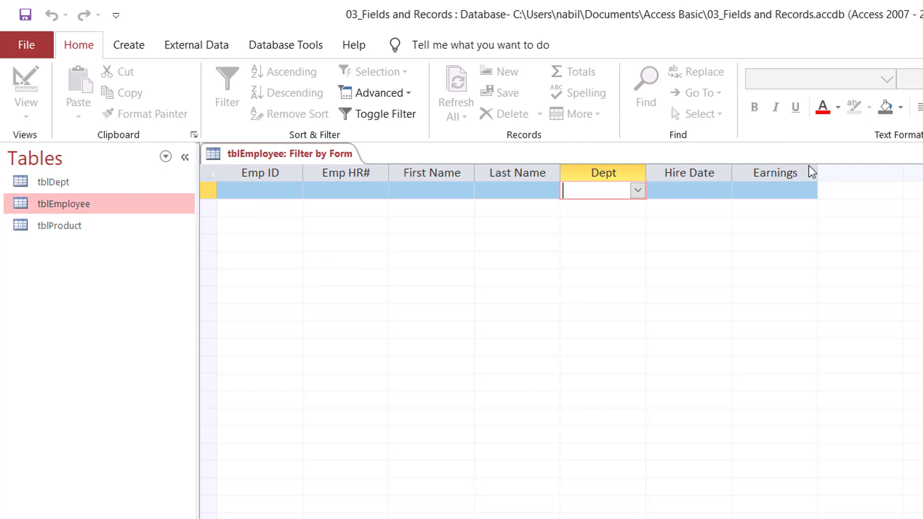
pyautogui.click(416, 192)
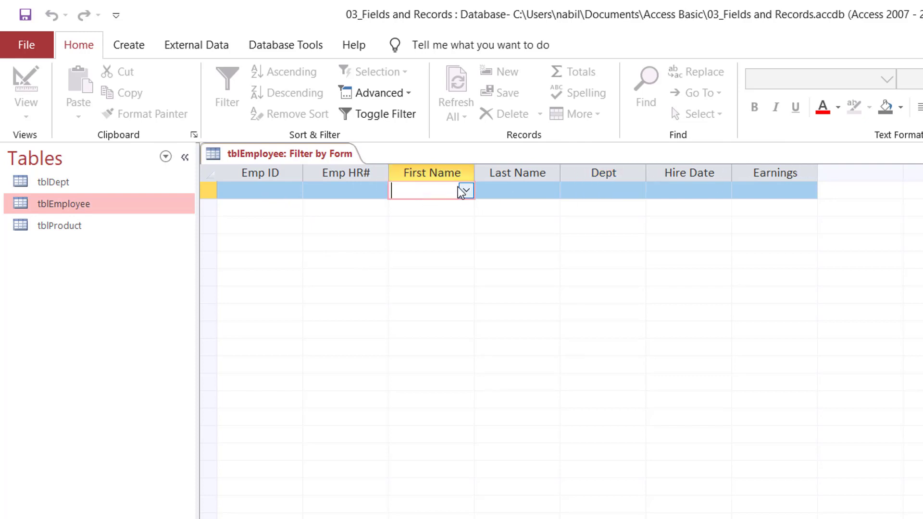
pyautogui.click(466, 191)
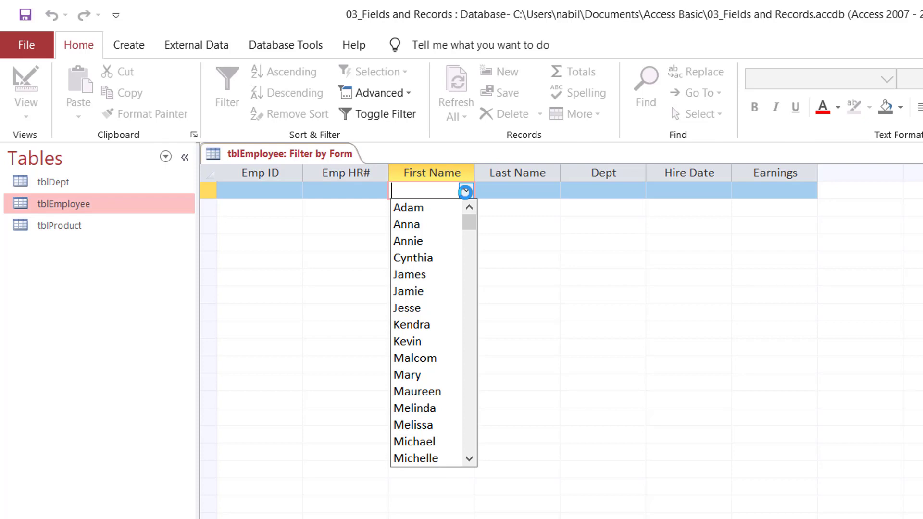
pyautogui.press('Tab')
pyautogui.press('Tab')
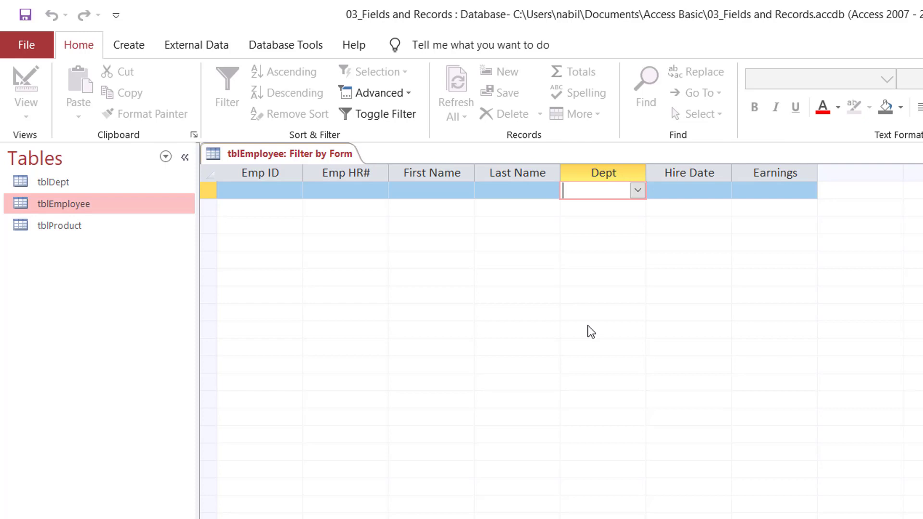
# - Choose AD as the Dept criterion, then open and close the Earnings value list
pyautogui.click(637, 190)
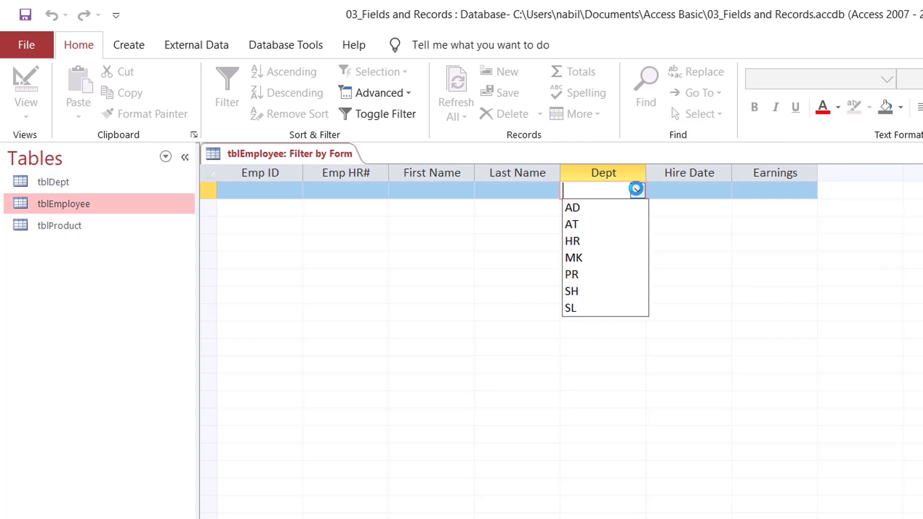
pyautogui.click(590, 210)
pyautogui.click(810, 189)
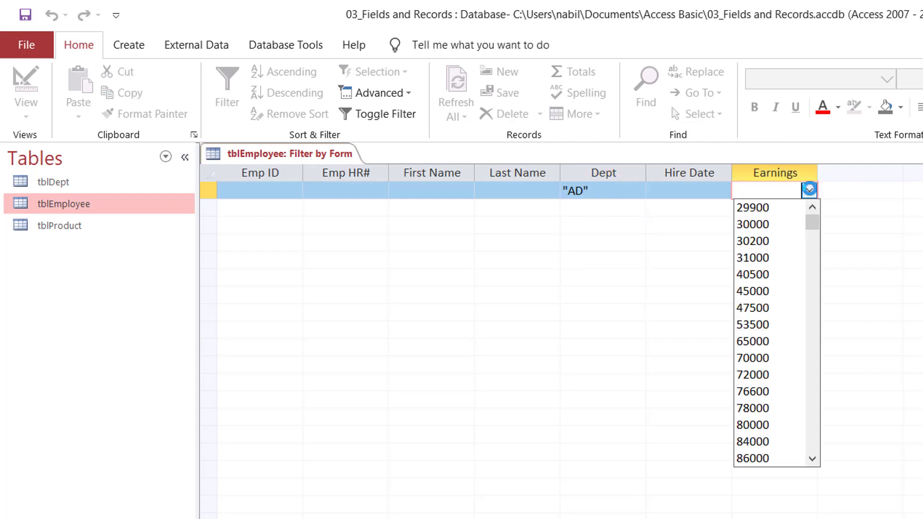
pyautogui.click(809, 189)
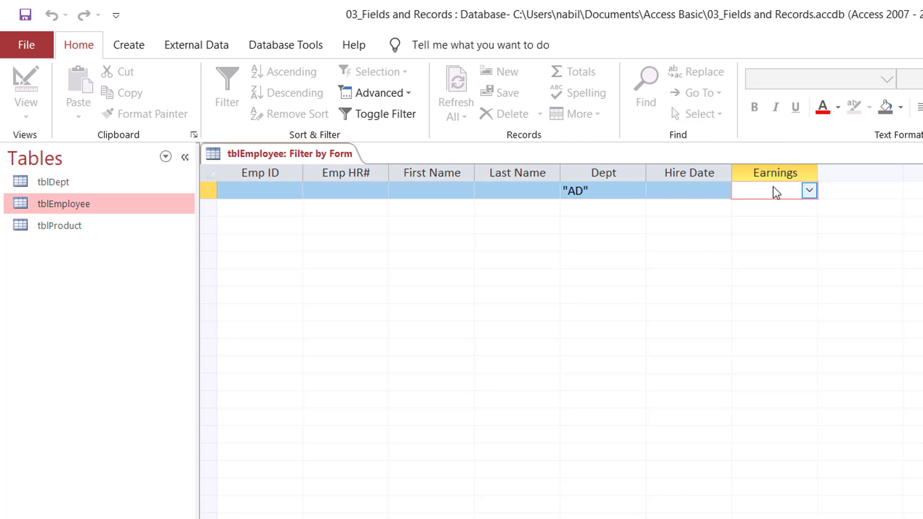
pyautogui.write('>50000')
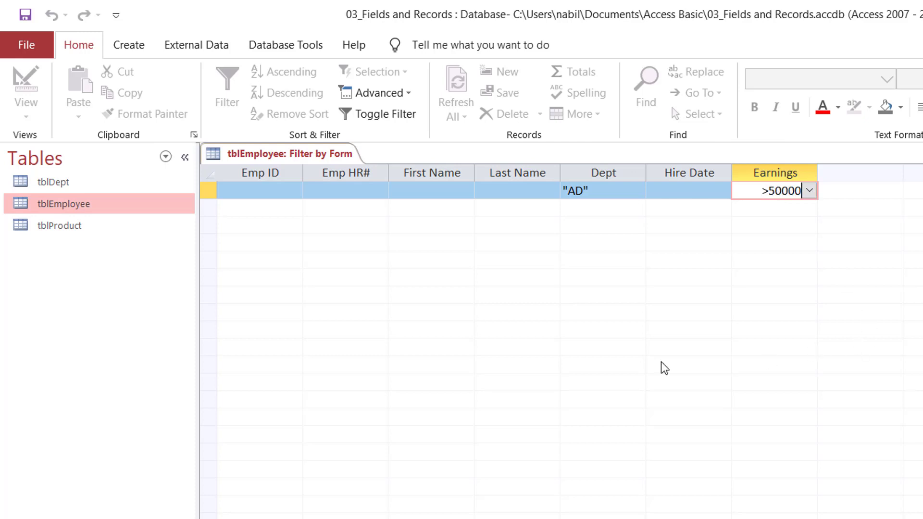
# - Toggle on the Dept AD and Earnings over 50000 form filter
pyautogui.click(369, 115)
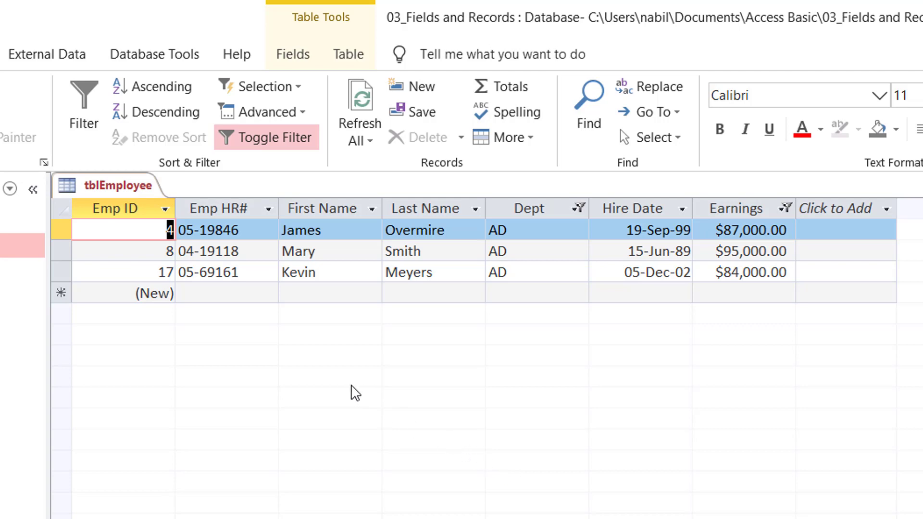
# - Return to Filter By Form and delete the >50000 Earnings criterion
pyautogui.click(300, 109)
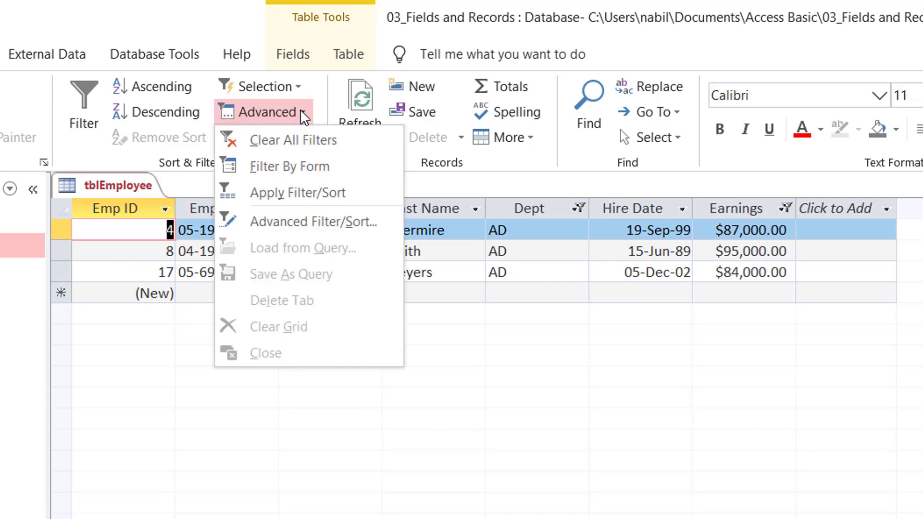
pyautogui.click(298, 165)
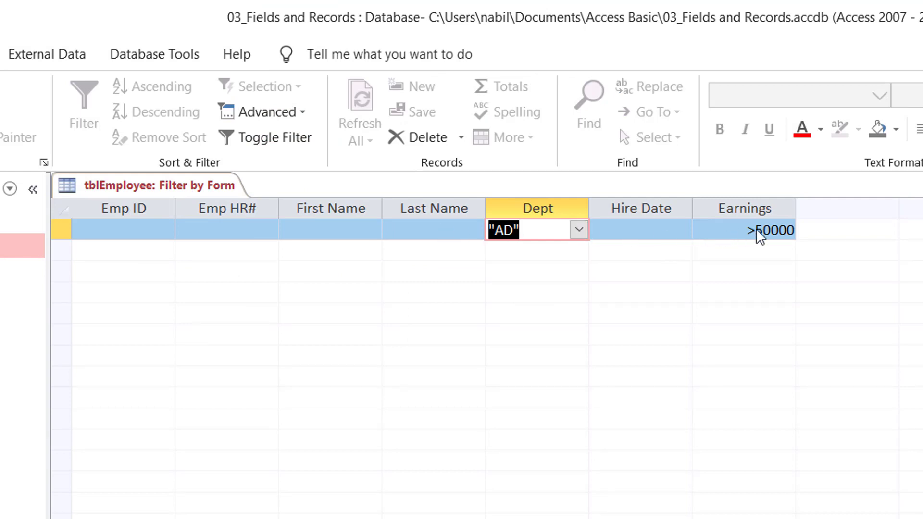
pyautogui.click(735, 232)
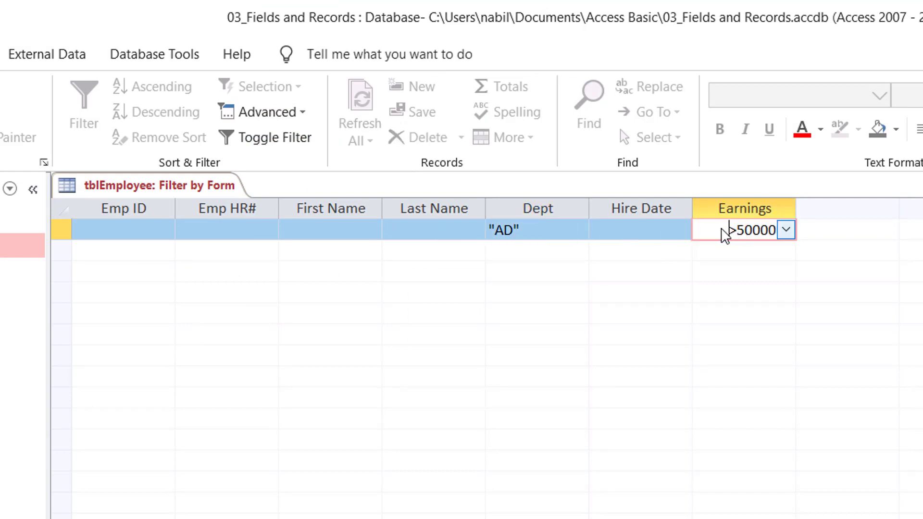
pyautogui.moveTo(727, 233); pyautogui.dragTo(786, 230)
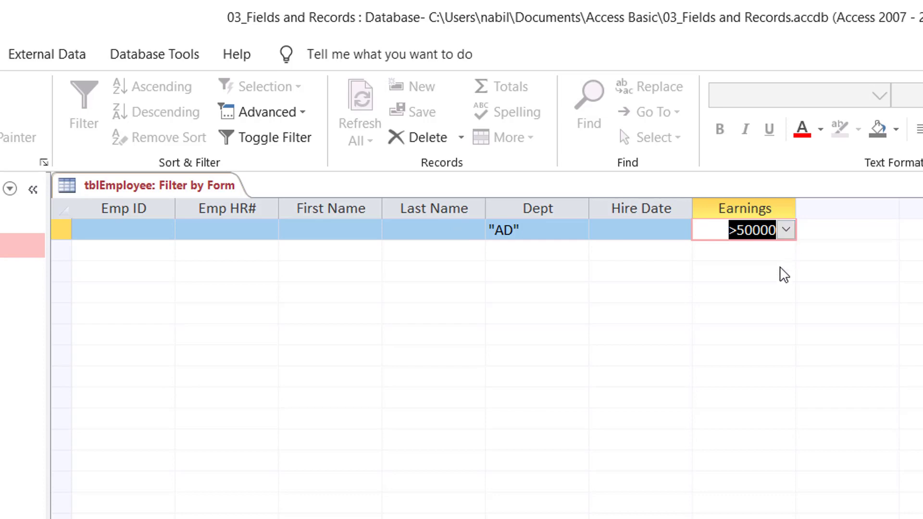
pyautogui.press('Delete')
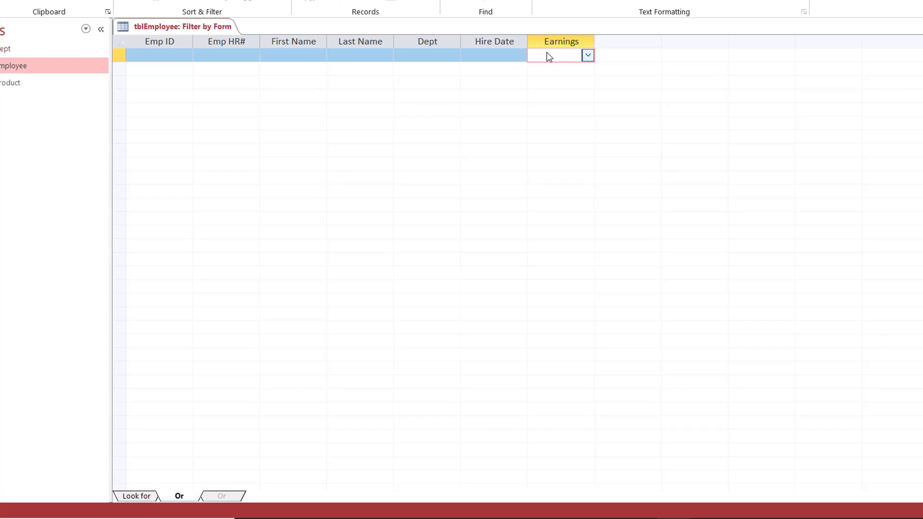
pyautogui.write('>50000')
# - Check Dept AD on the Look for page, then return to the Earnings >50000 Or page
pyautogui.click(136, 497)
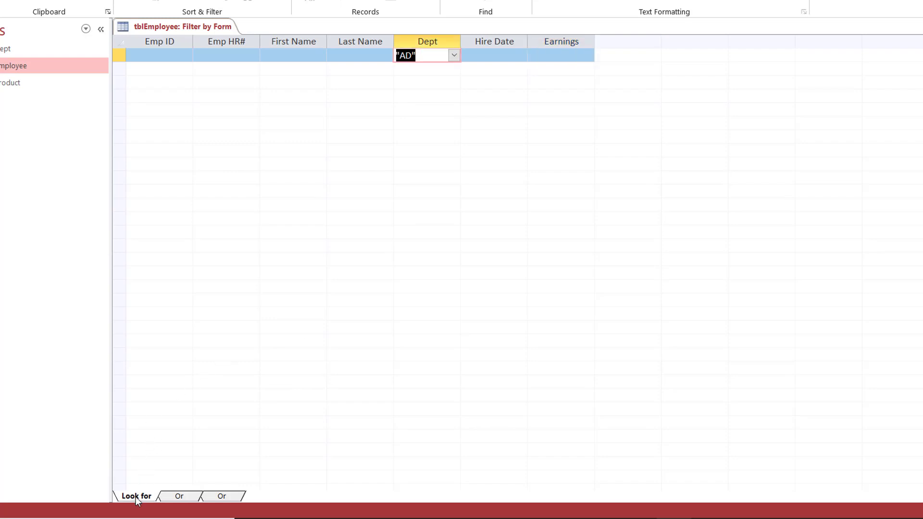
pyautogui.click(179, 497)
pyautogui.write('>50000')
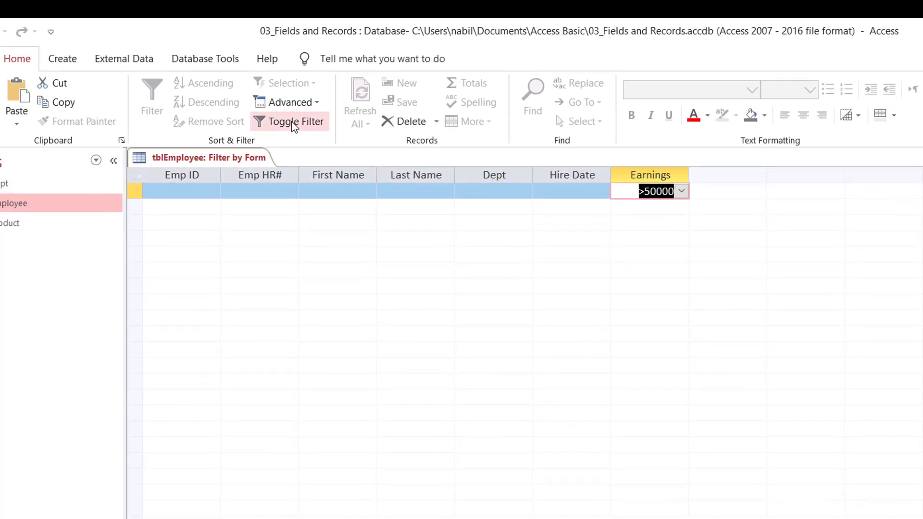
# - Toggle the filter on to list the 14 employees in AD or earning over 50000
pyautogui.click(291, 121)
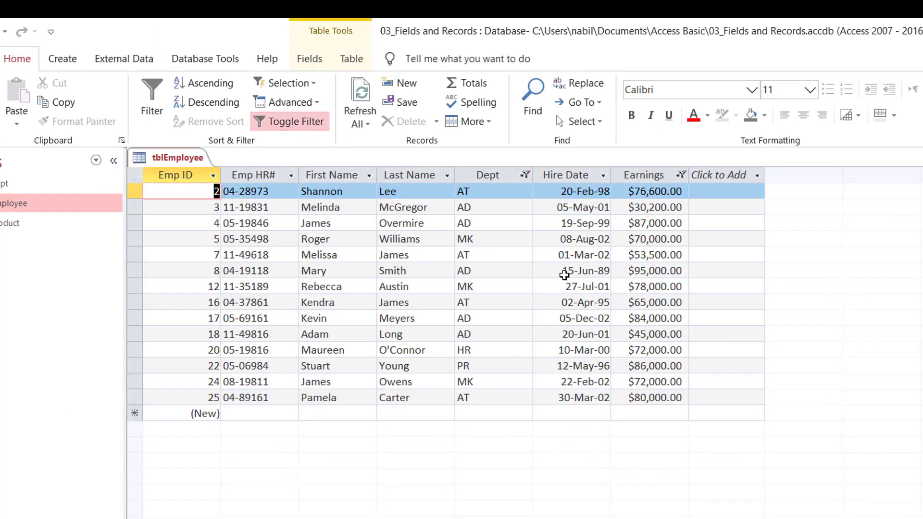